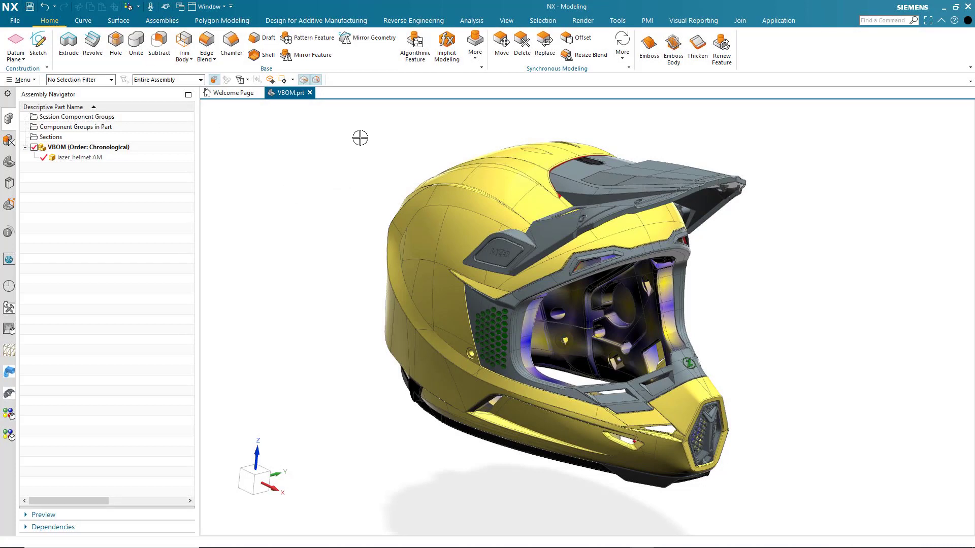
Step: Browse the system studio materials library, examining the Composites and Plastics folders
click(582, 20)
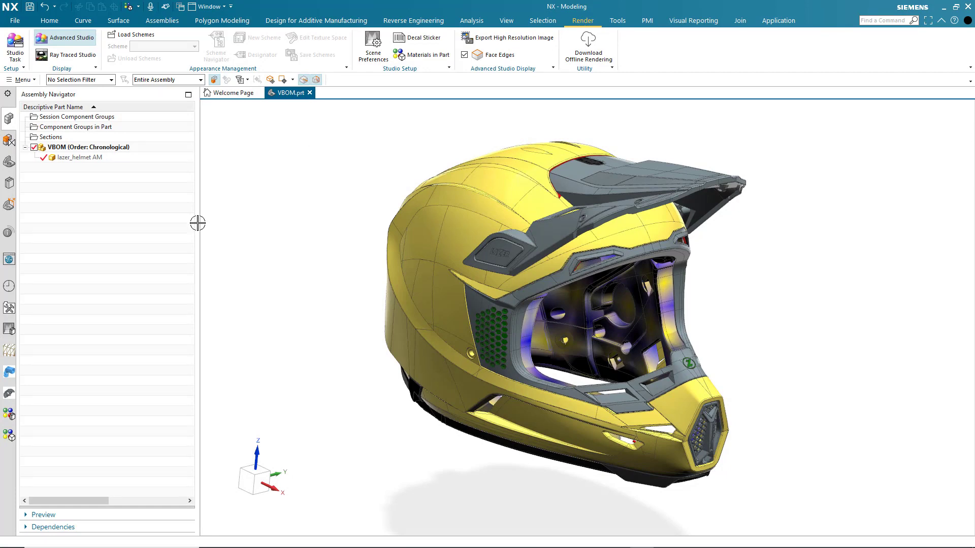
click(9, 417)
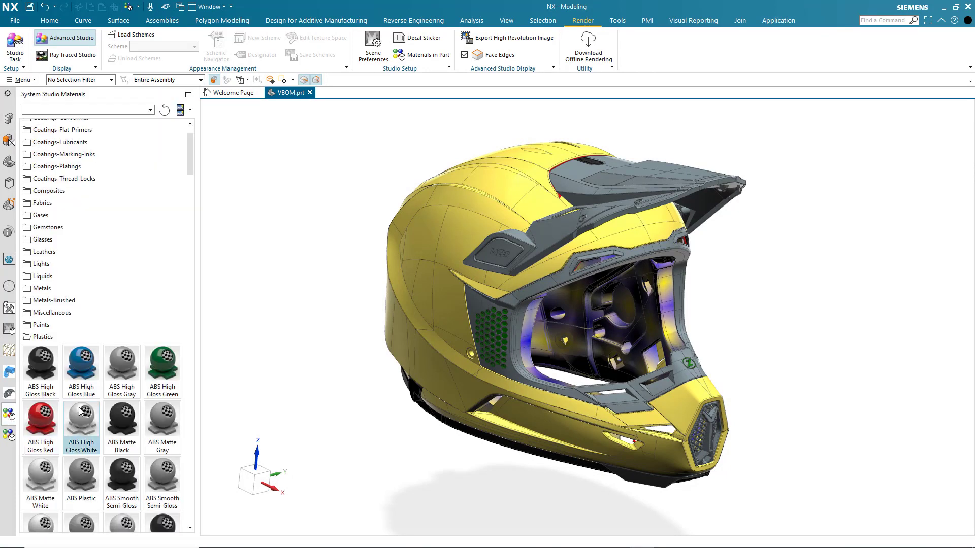
scroll(87, 409, down, 5)
scroll(87, 409, down, 2)
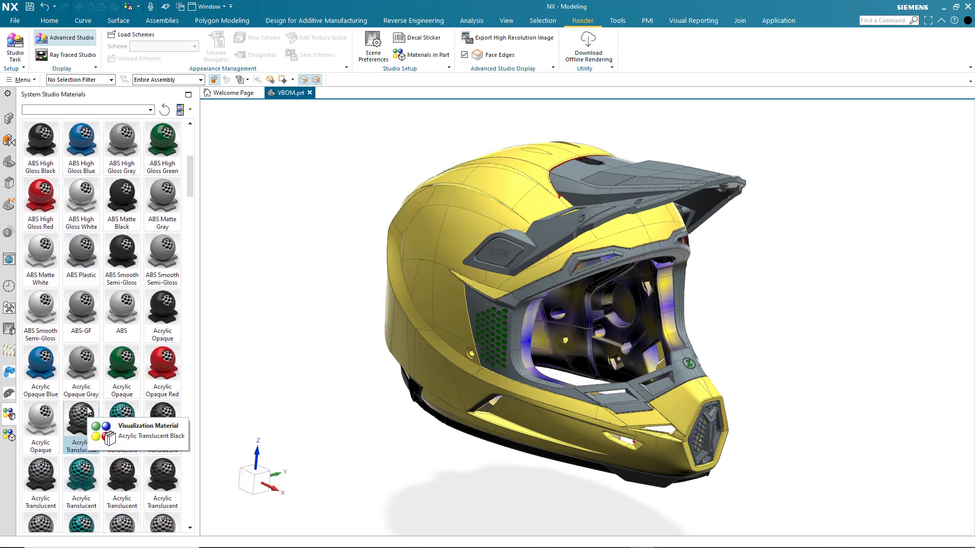
scroll(88, 409, up, 6)
scroll(64, 230, up, 3)
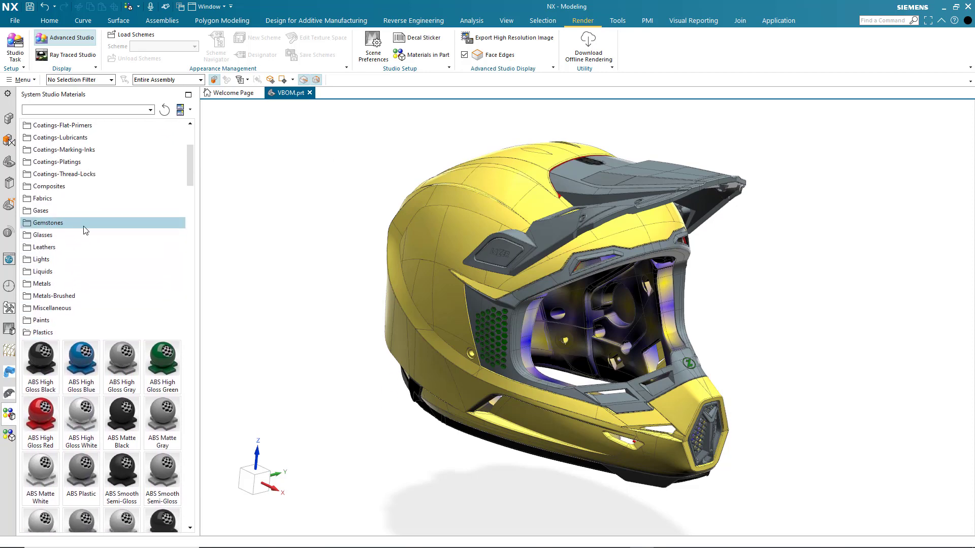
click(49, 190)
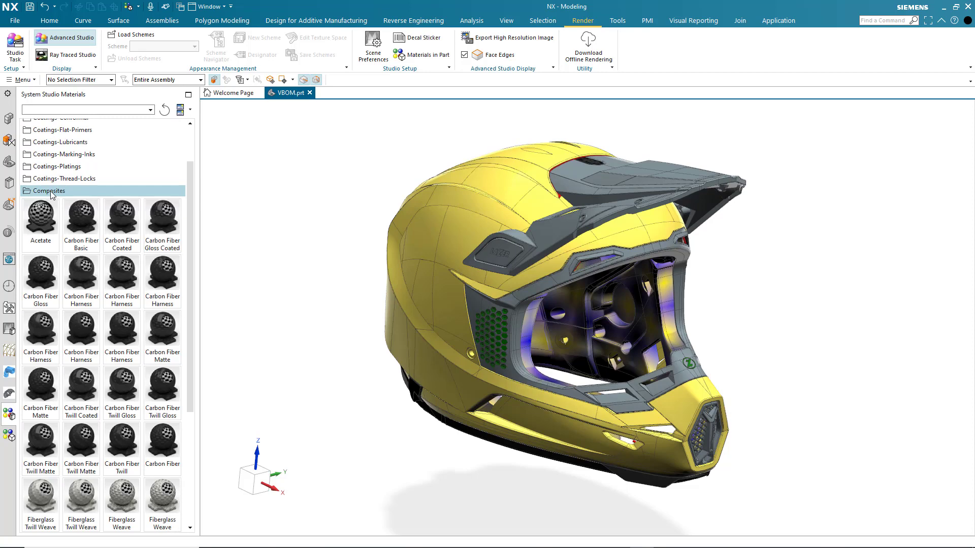
click(29, 192)
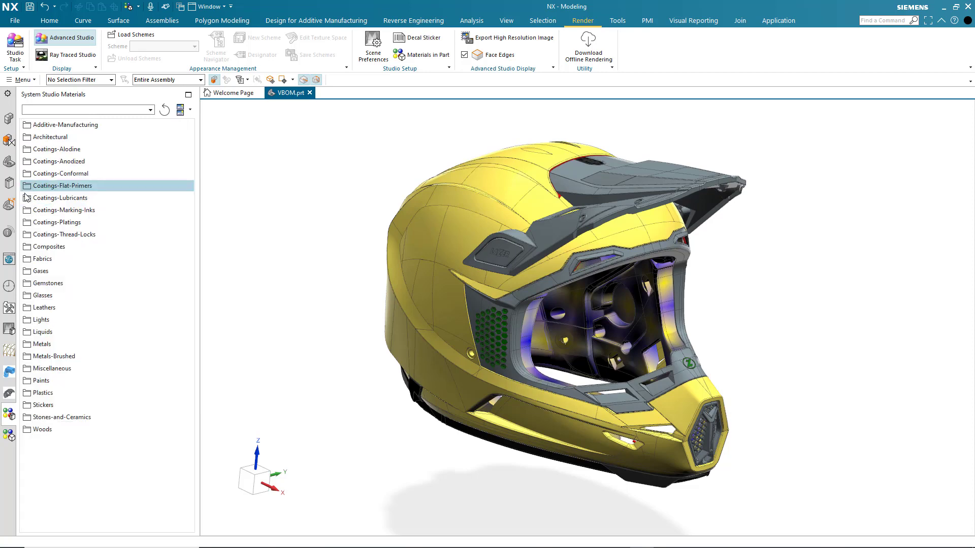
click(43, 393)
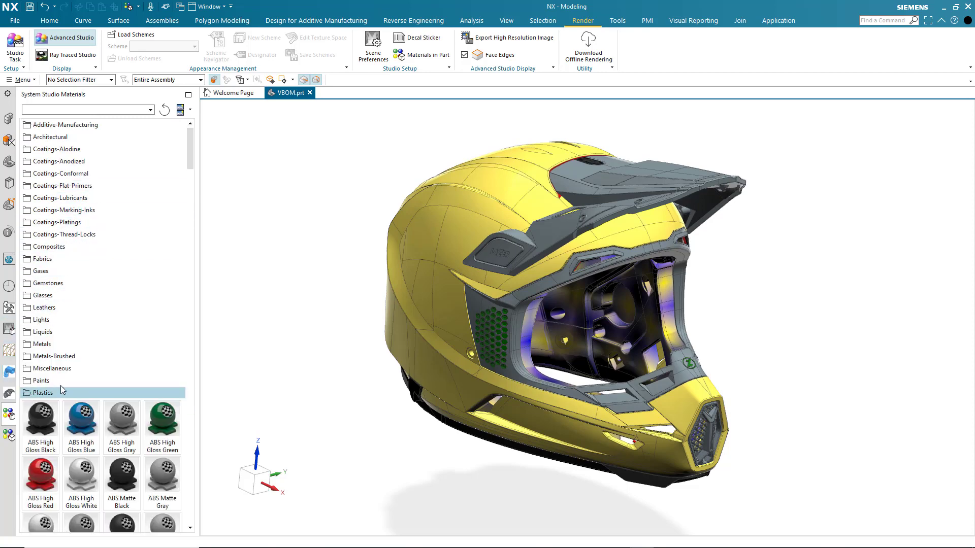
scroll(92, 378, down, 4)
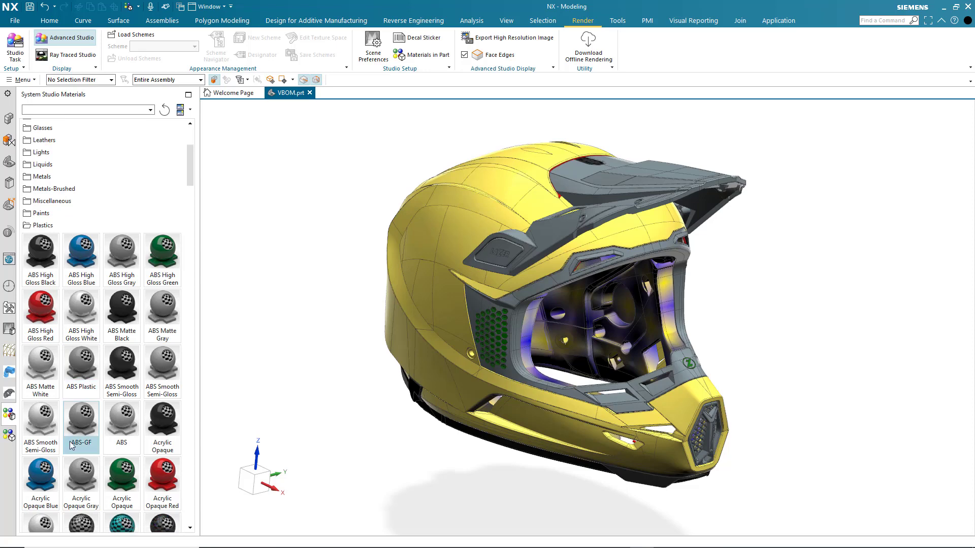
Step: Review the studio materials stored in the helmet part, comparing them with the system studio materials
click(9, 436)
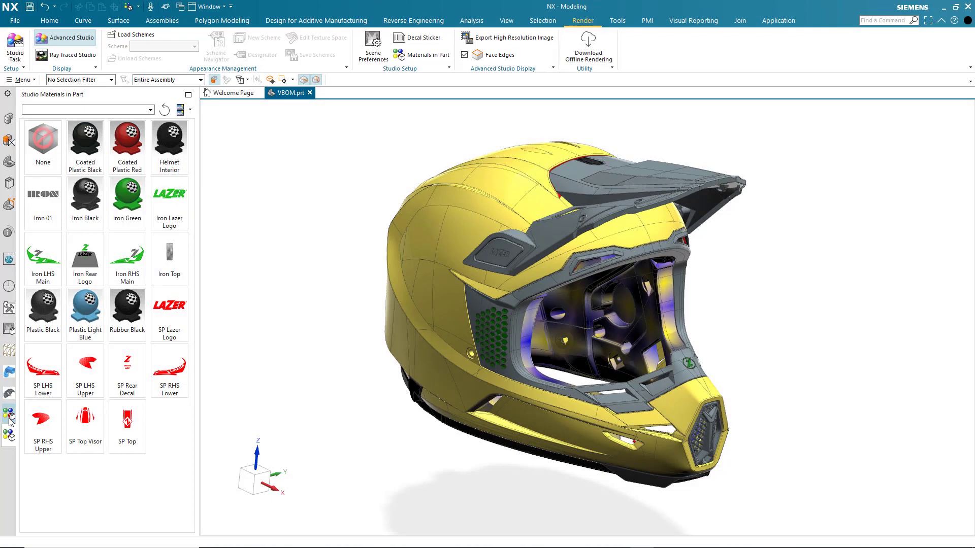
click(9, 414)
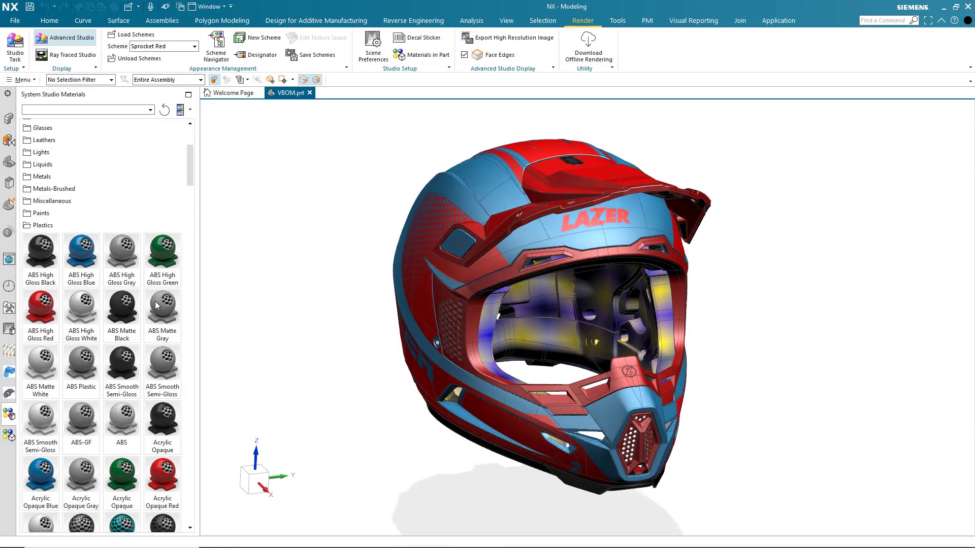
click(9, 435)
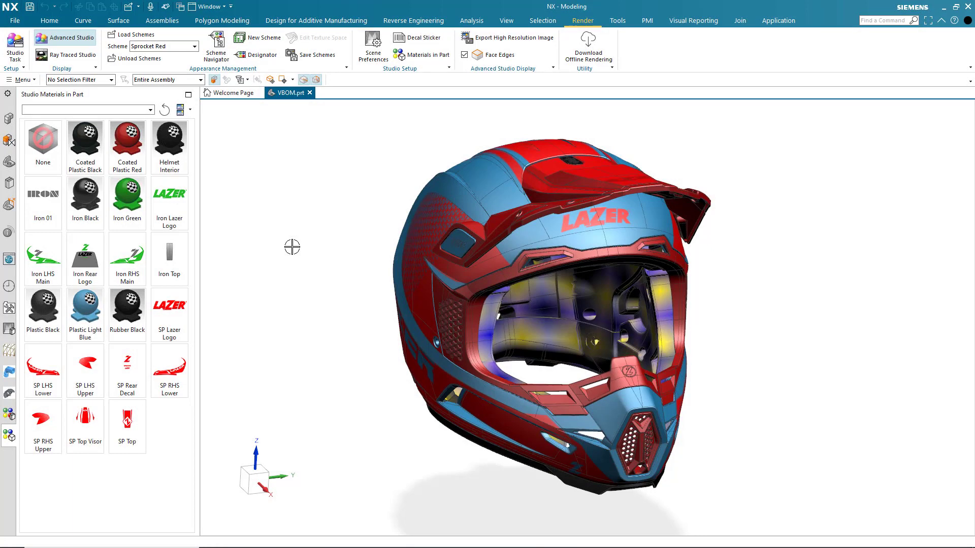
Step: Display the Appearance Scheme Navigator and expand the lowest VBOM node to list its designators
click(220, 53)
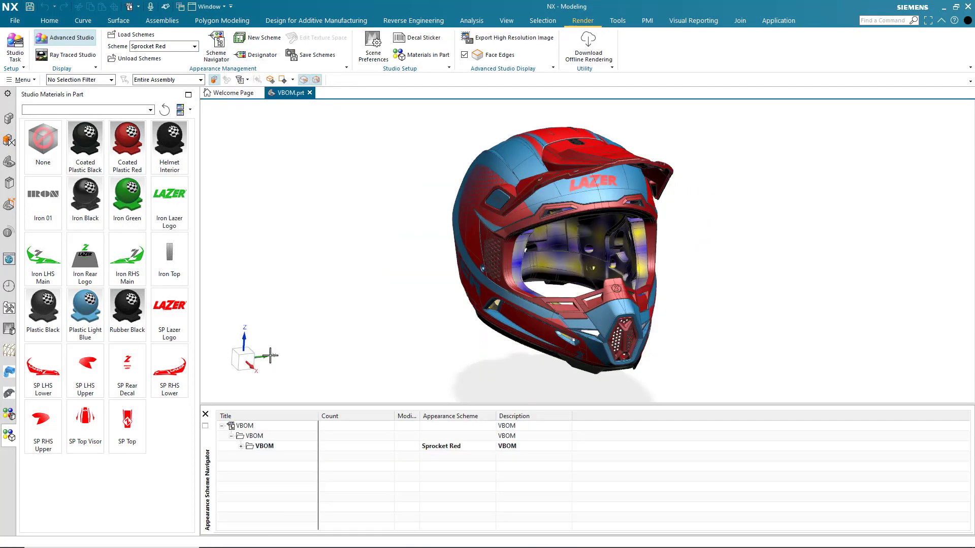
click(240, 446)
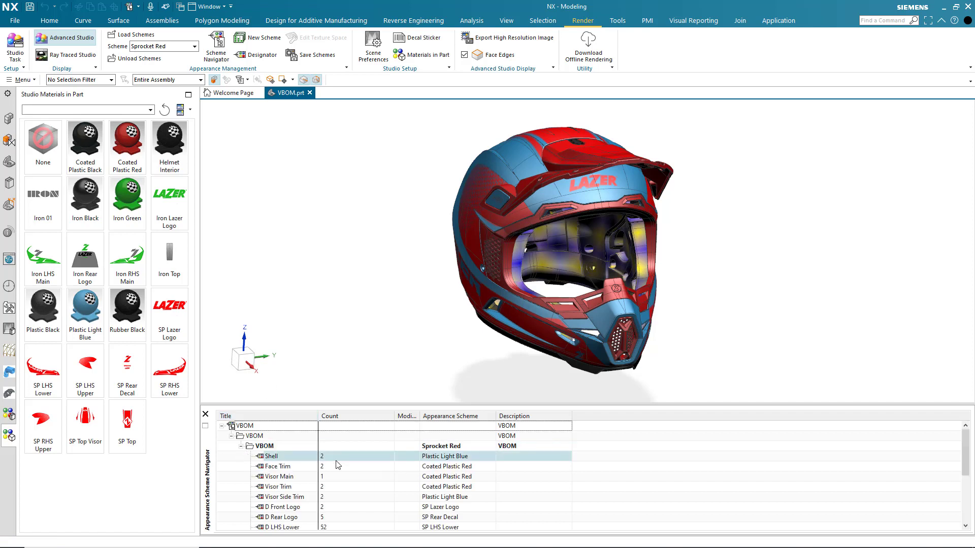
scroll(341, 462, down, 2)
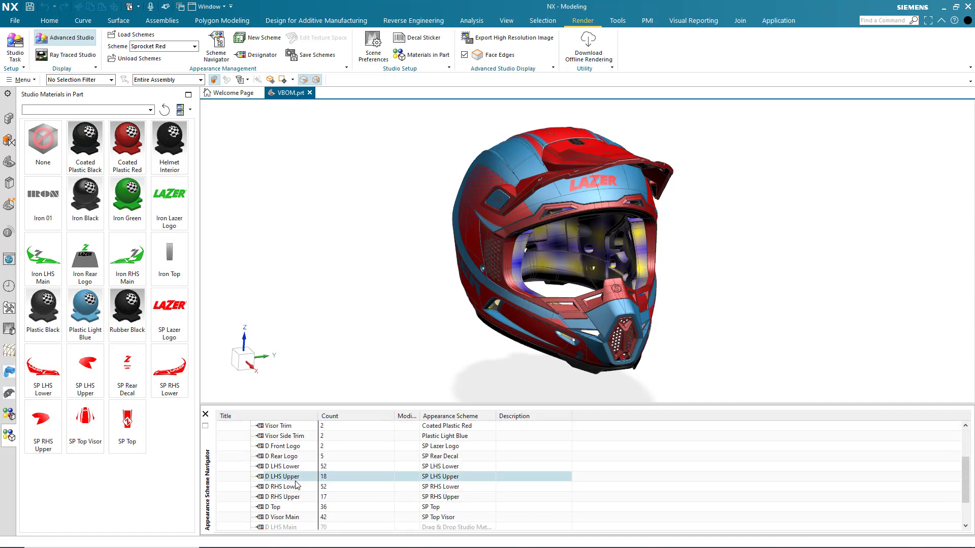
Step: Highlight the helmet regions covered by the D Front Logo, D LHS Lower and Shell designators, and clear the selection
click(284, 446)
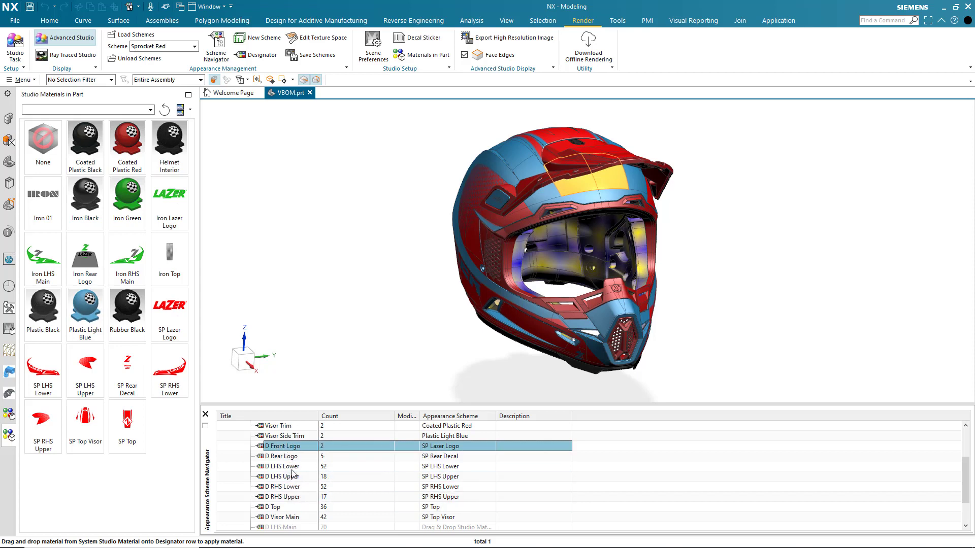
click(290, 466)
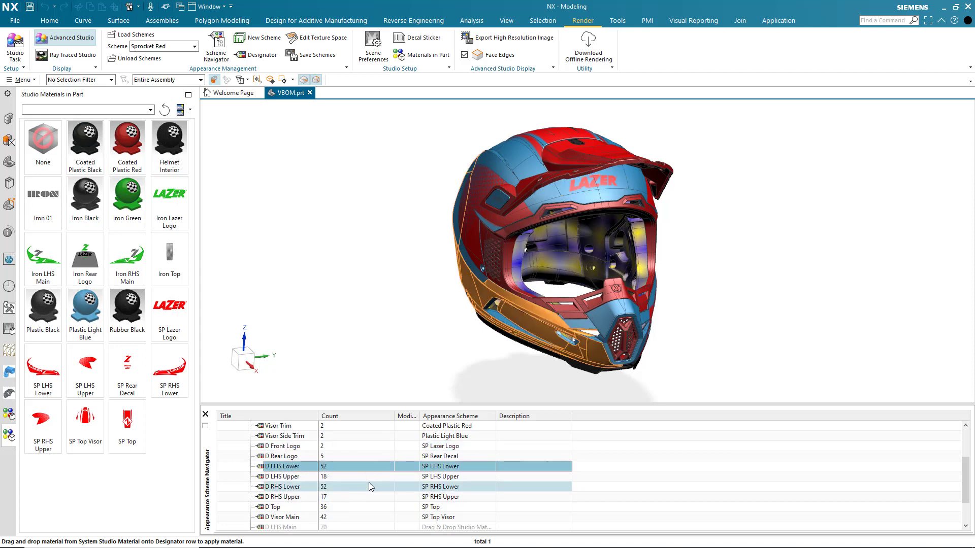
scroll(325, 477, up, 2)
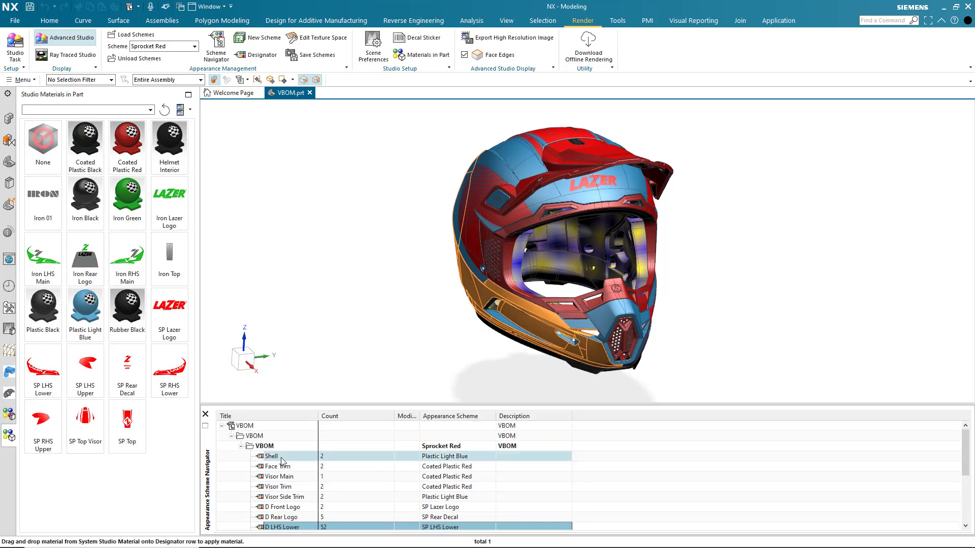
click(283, 461)
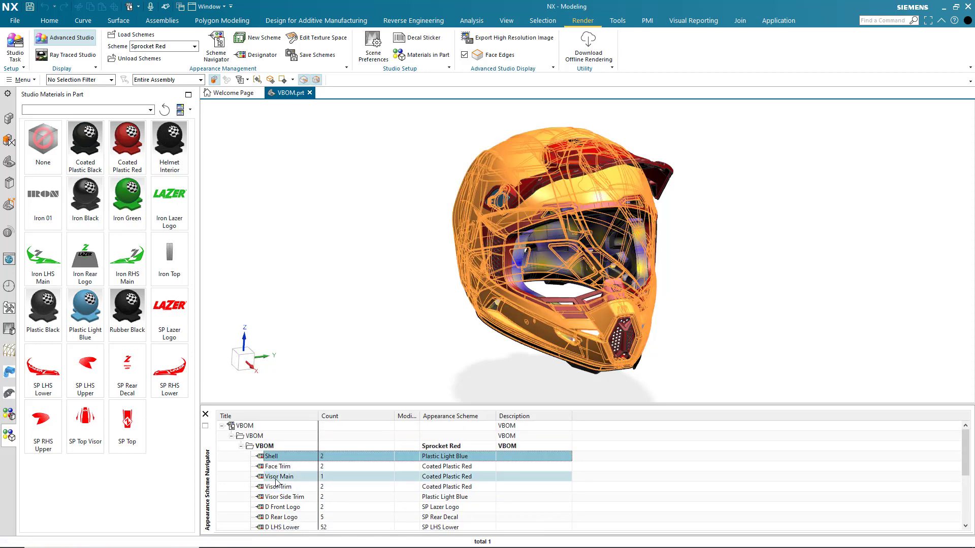
key(Escape)
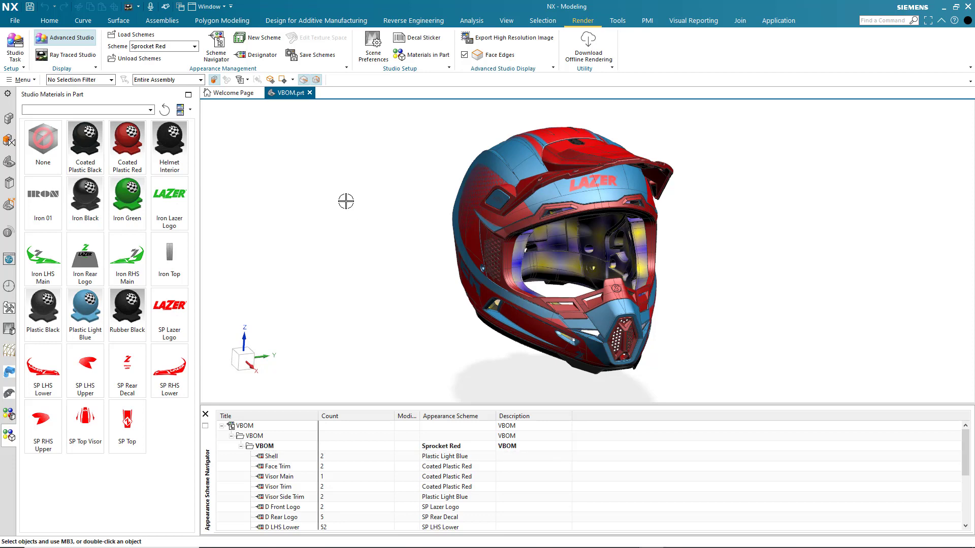
Step: Start a Ray Traced Studio render, switch VBOM's appearance scheme to Iron Green and pause the render
click(73, 55)
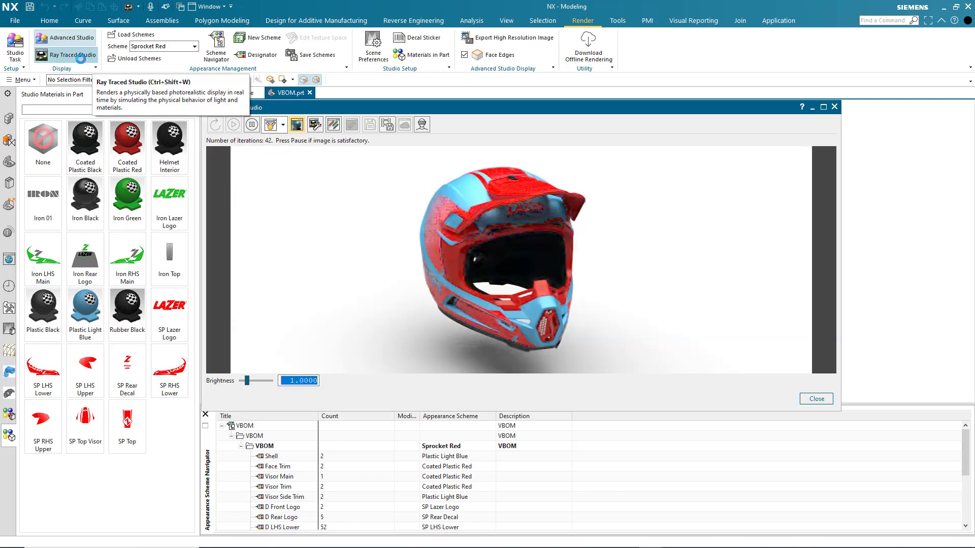
click(491, 448)
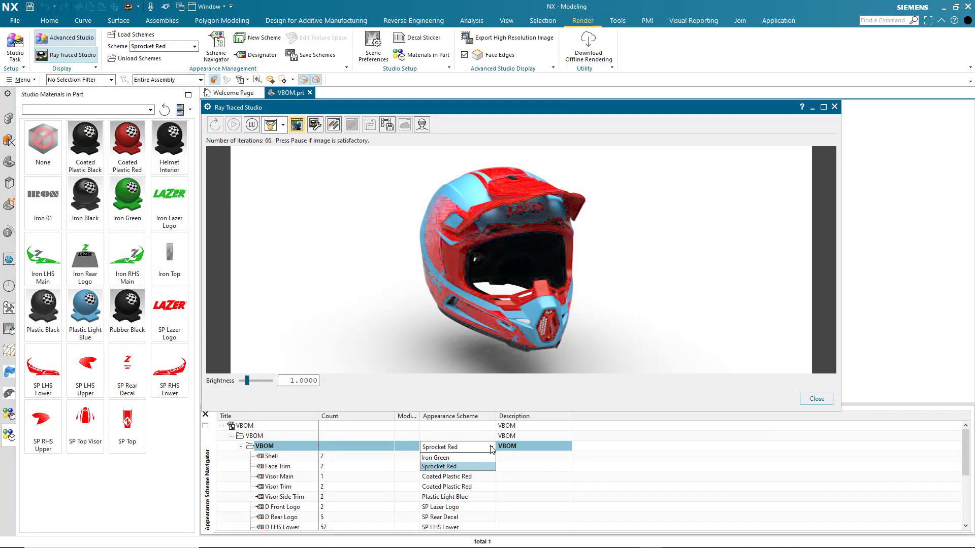
click(445, 458)
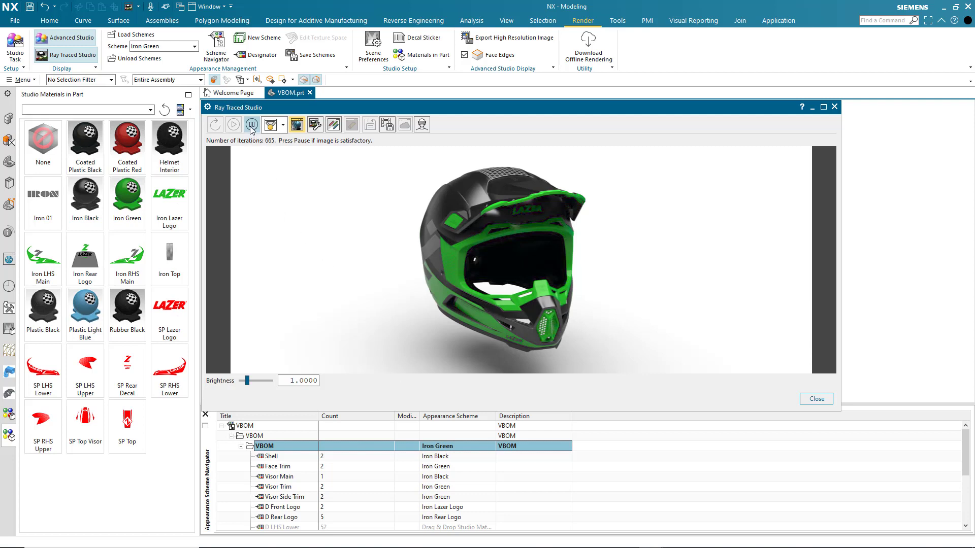
click(251, 126)
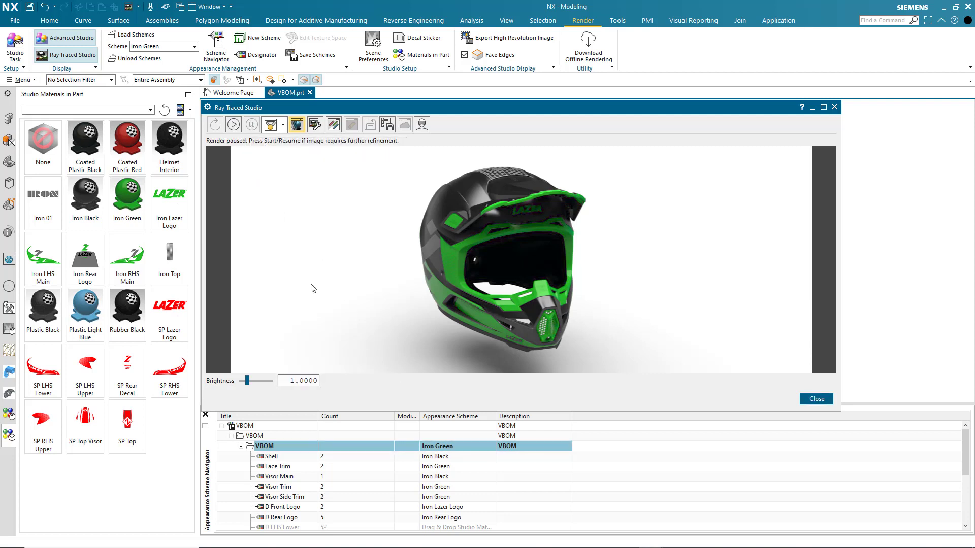
Step: Create a new appearance scheme named Review Scheme
click(262, 39)
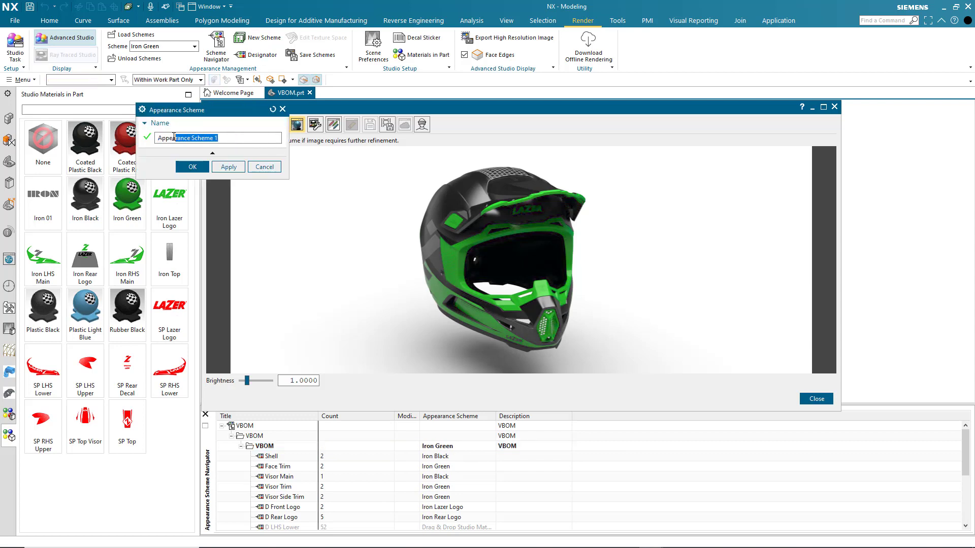
text(Re)
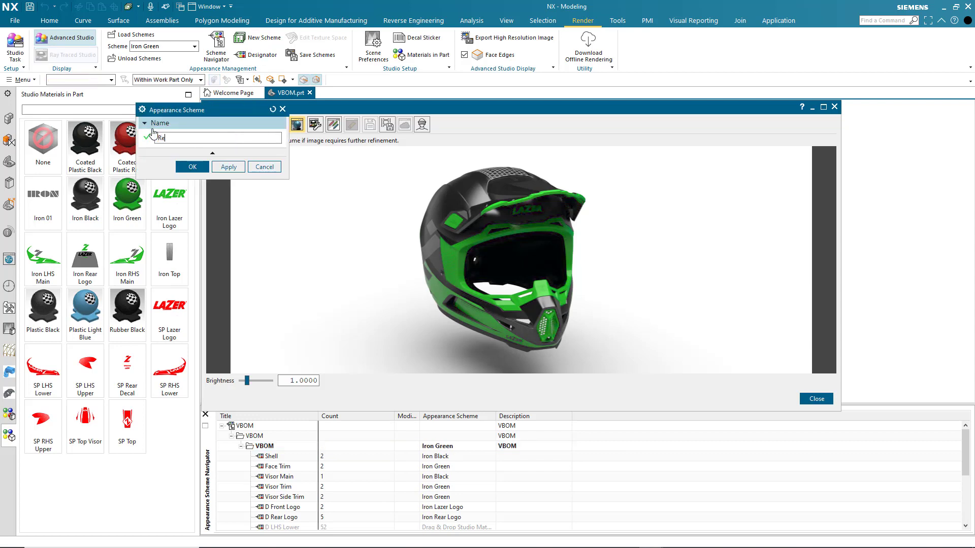
text(view Scheme)
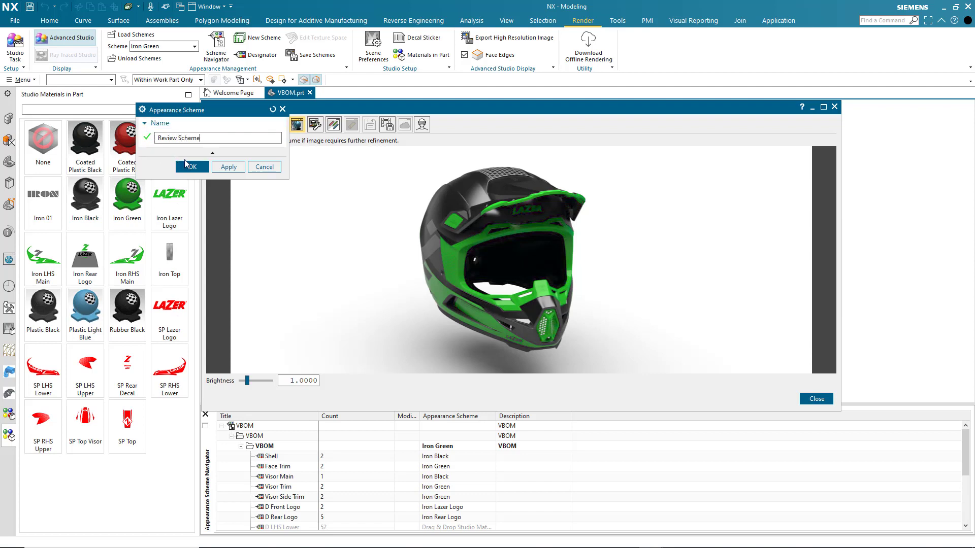
click(198, 166)
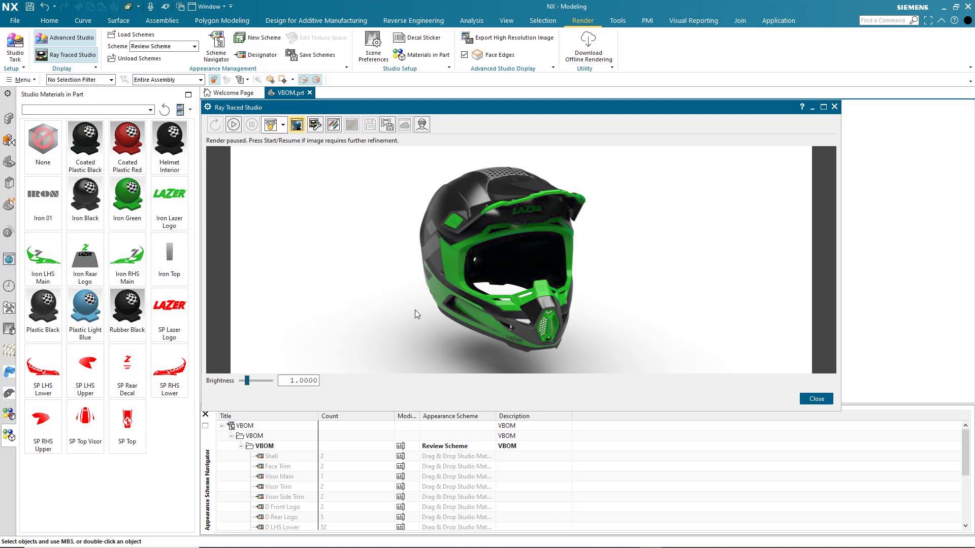
Step: Assign the system material ABS High Gloss Red to the Shell designator and resume the ray-traced render
click(471, 446)
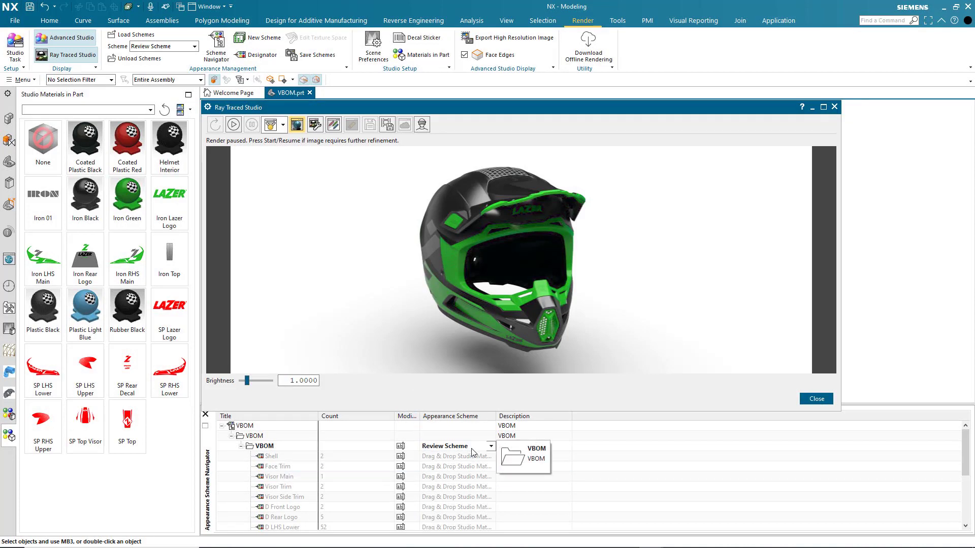
click(9, 435)
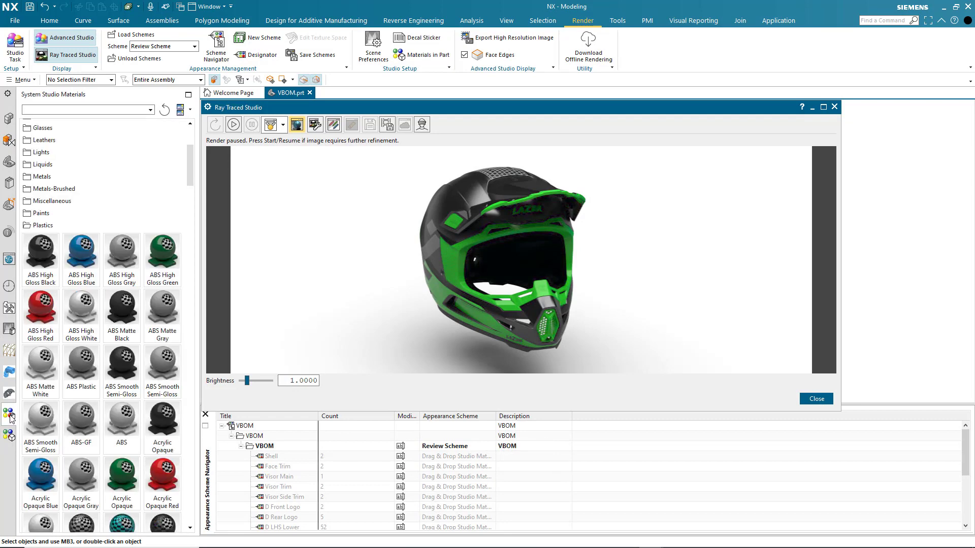
drag(37, 310, 431, 460)
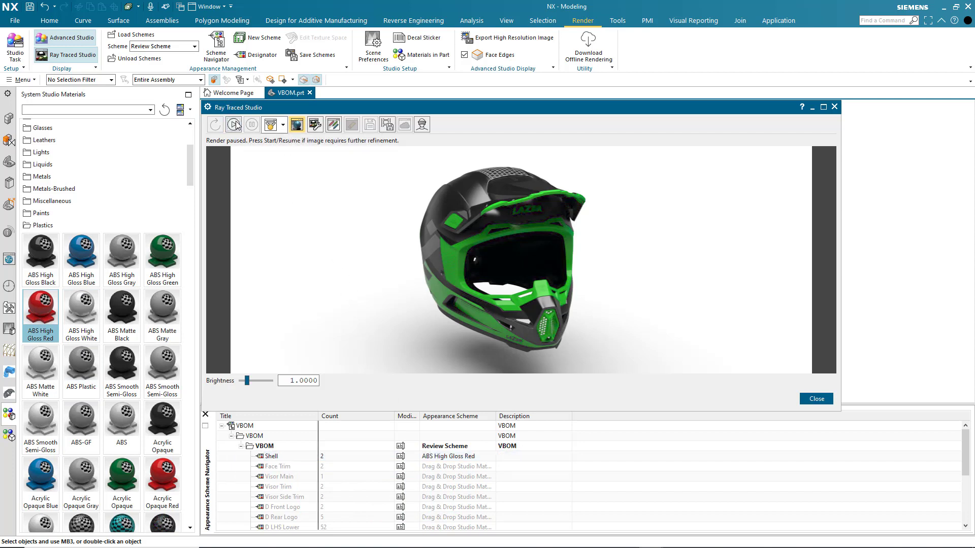
click(234, 125)
Step: Assign ABS High Gloss Green to the Face Trim and Visor Main designators, and pause and close the ray-traced render
drag(162, 253, 447, 471)
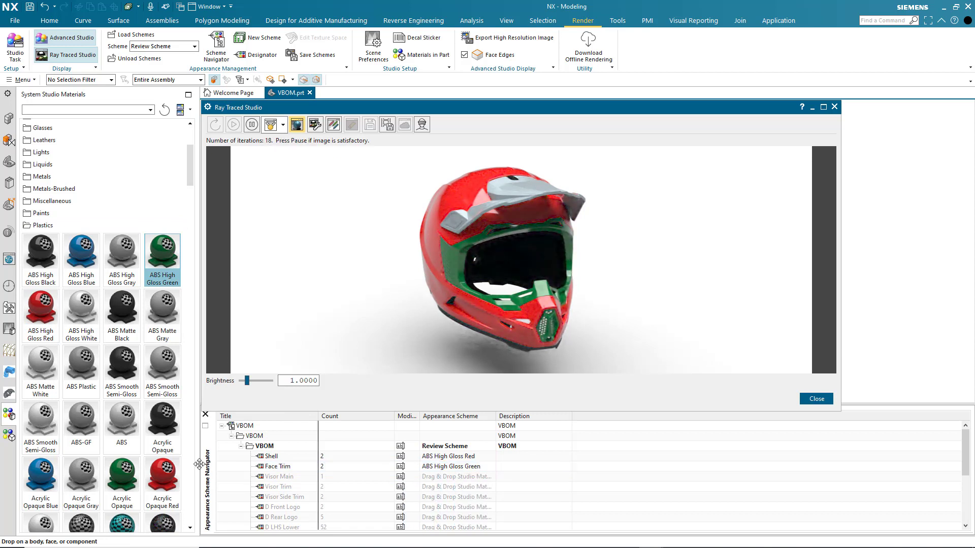
drag(82, 477, 152, 371)
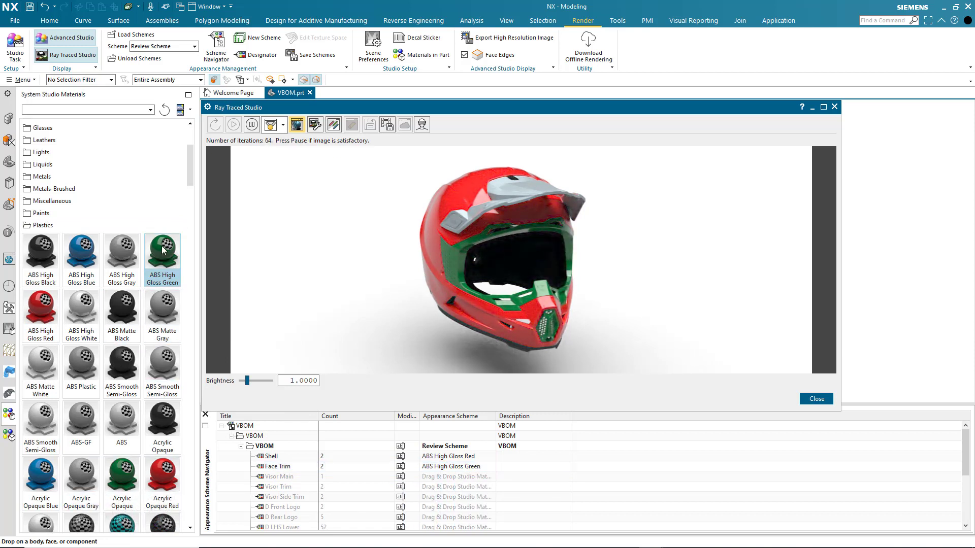
drag(163, 252, 465, 481)
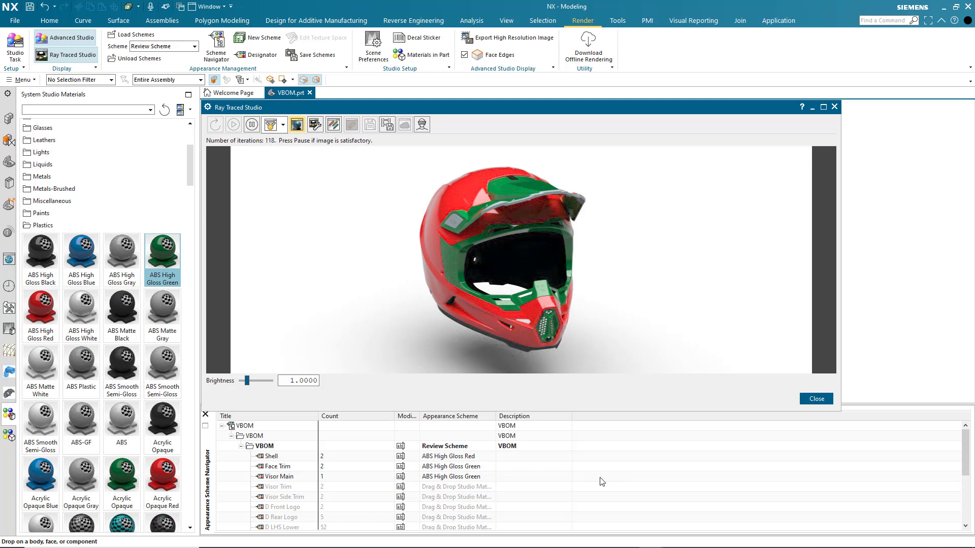
click(252, 125)
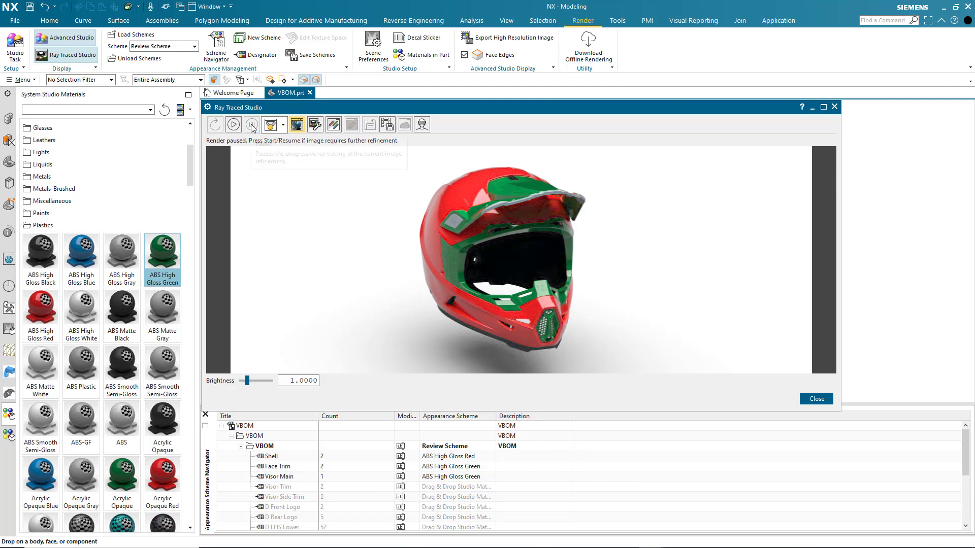
click(834, 107)
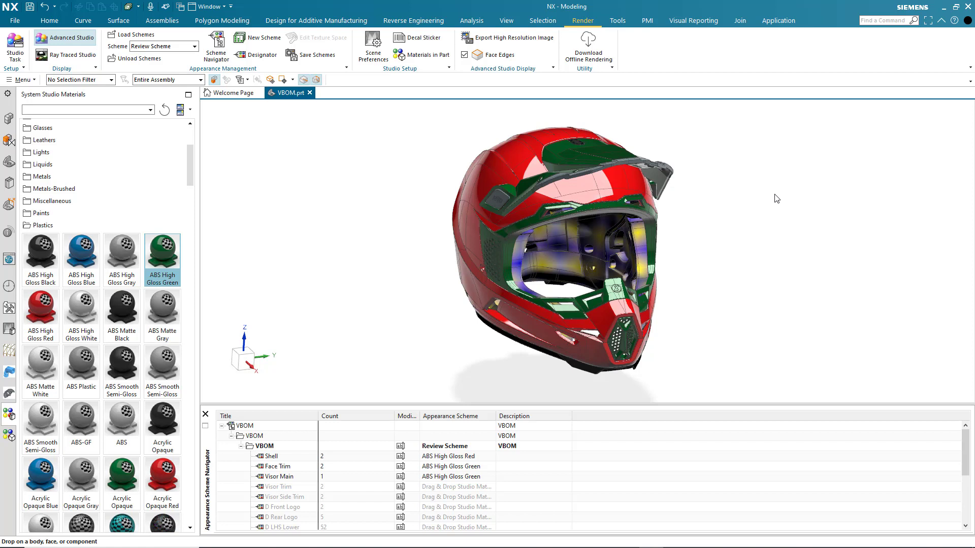
Step: Check which appearance schemes are available for VBOM, keeping Review Scheme selected
click(457, 446)
click(491, 446)
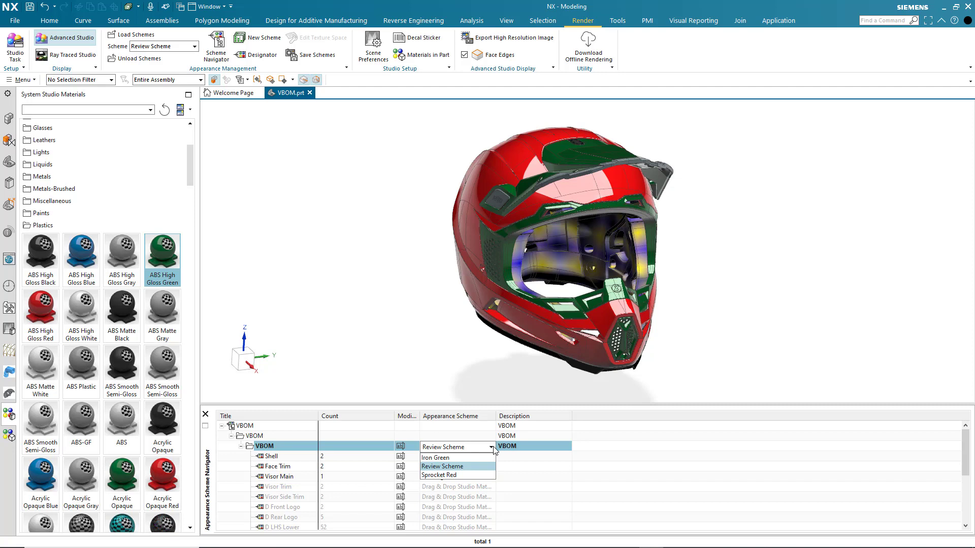
click(492, 447)
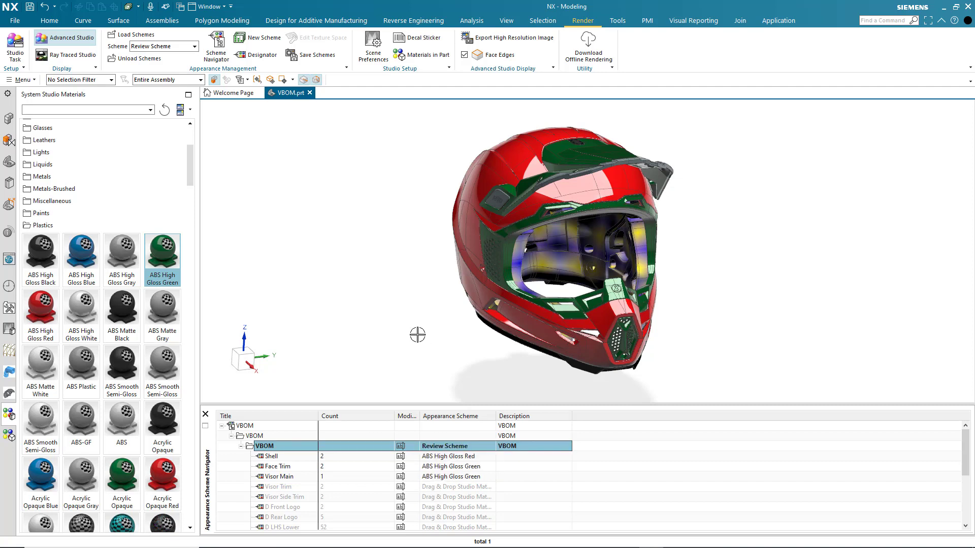